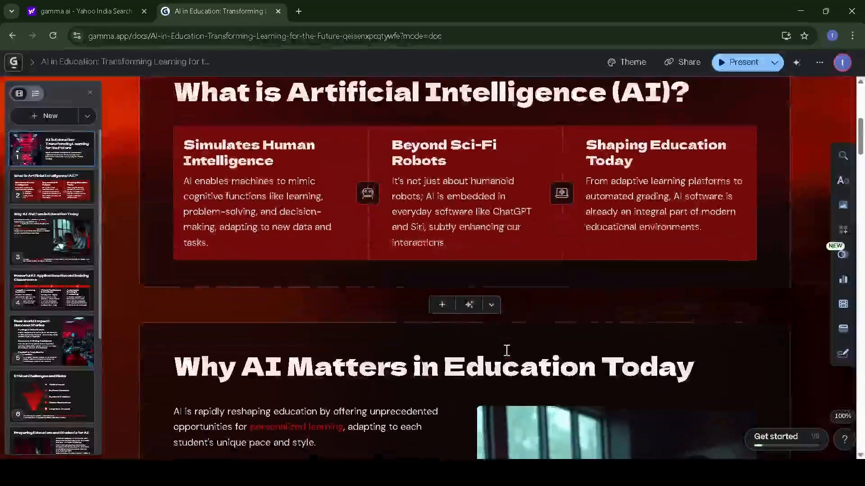
{"action": "key", "text": "alt+Left"}
{"action": "scroll", "coordinate": [558, 387], "scroll_direction": "up", "scroll_amount": 2}
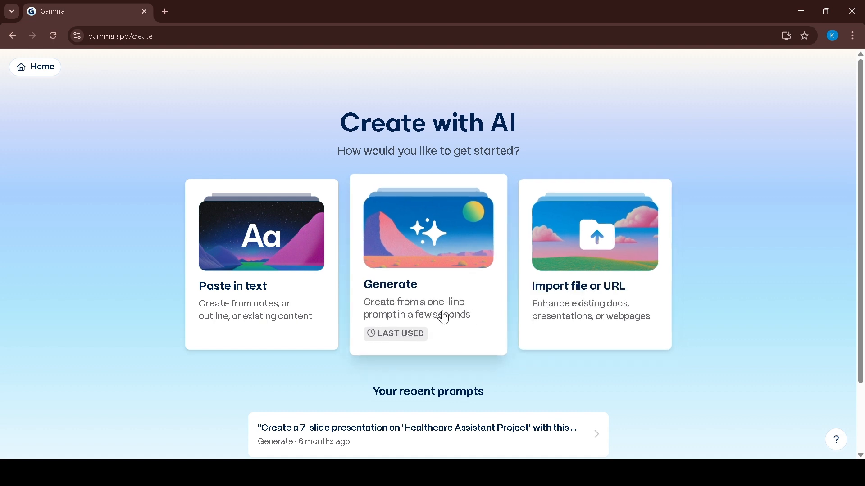
Start creating a presentation from a one-line prompt and check the available card counts.
{"action": "left_click", "coordinate": [418, 261]}
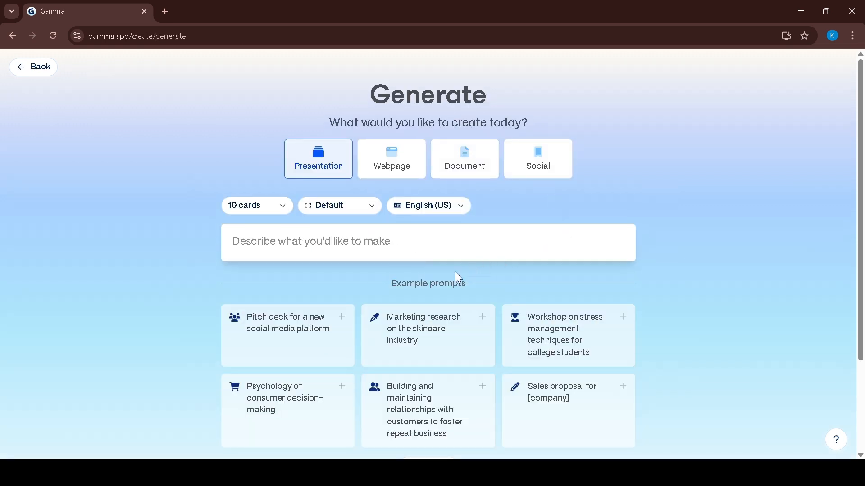
{"action": "scroll", "coordinate": [455, 272], "scroll_direction": "down", "scroll_amount": 3}
{"action": "scroll", "coordinate": [455, 271], "scroll_direction": "up", "scroll_amount": 3}
{"action": "left_click", "coordinate": [276, 210]}
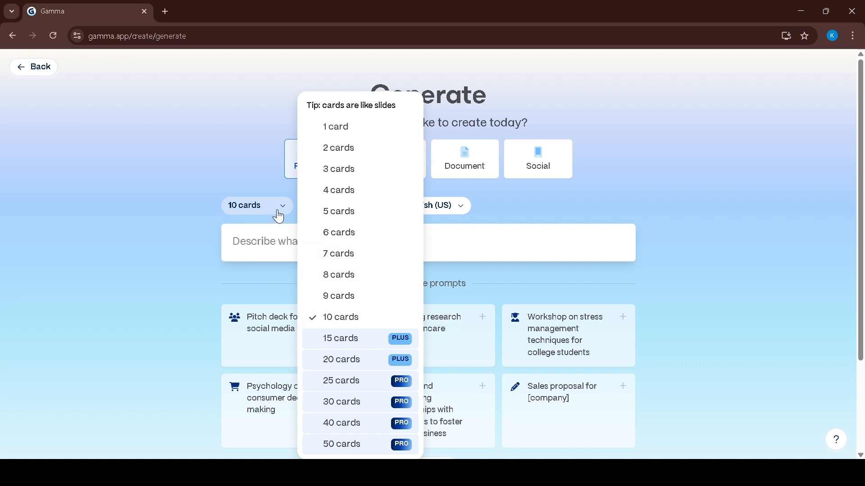
{"action": "scroll", "coordinate": [341, 343], "scroll_direction": "down", "scroll_amount": 1}
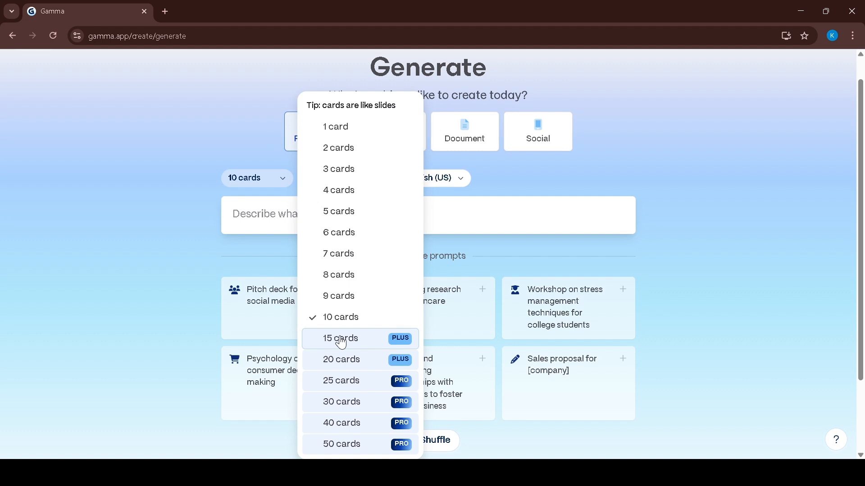
{"action": "left_click", "coordinate": [278, 222]}
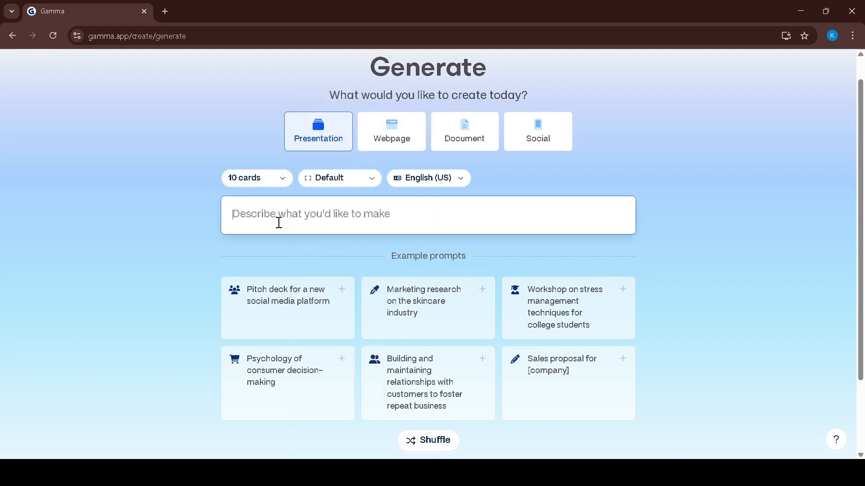
Choose the Default fluid page style and look through the available output languages.
{"action": "left_click", "coordinate": [362, 179]}
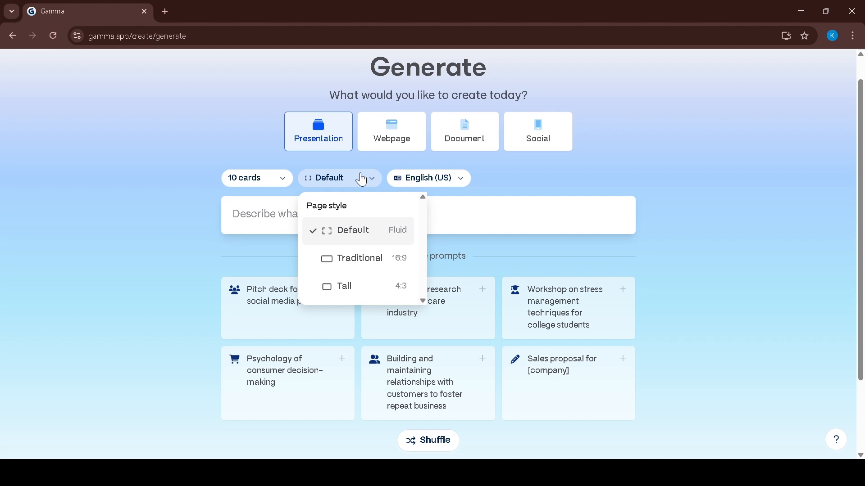
{"action": "left_click", "coordinate": [347, 235]}
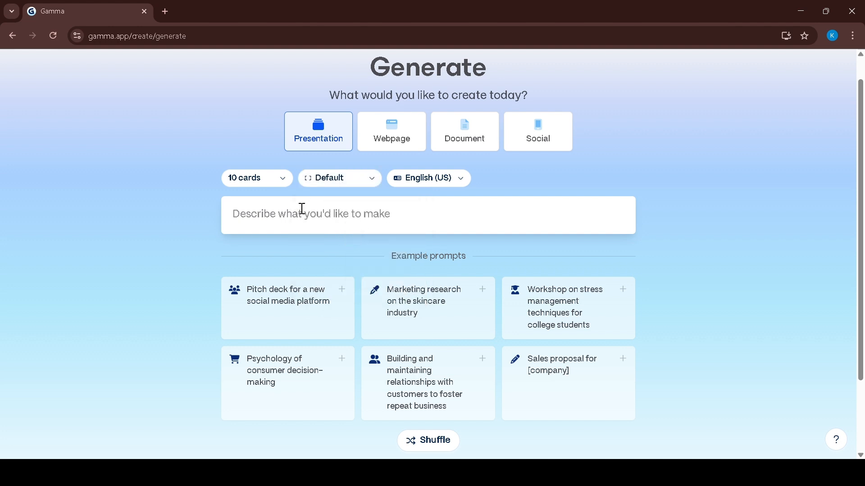
{"action": "left_click", "coordinate": [459, 182]}
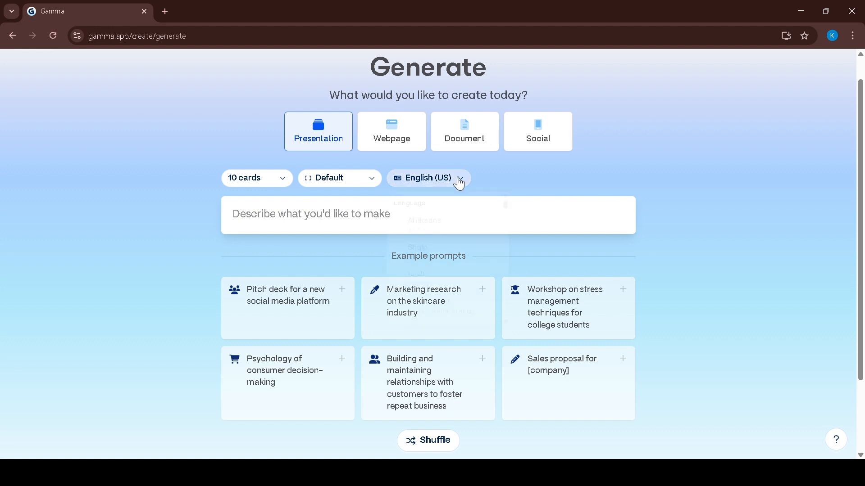
{"action": "scroll", "coordinate": [450, 283], "scroll_direction": "down", "scroll_amount": 4}
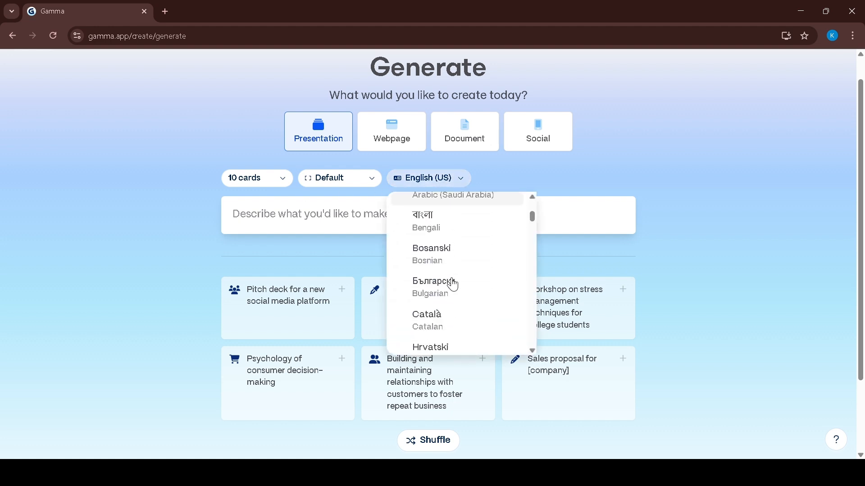
{"action": "scroll", "coordinate": [453, 284], "scroll_direction": "down", "scroll_amount": 10}
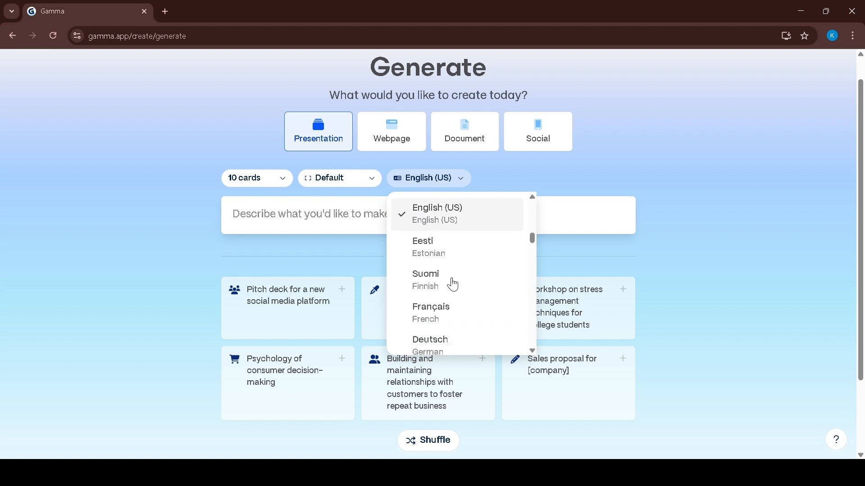
{"action": "scroll", "coordinate": [453, 284], "scroll_direction": "down", "scroll_amount": 3}
{"action": "scroll", "coordinate": [453, 285], "scroll_direction": "up", "scroll_amount": 2}
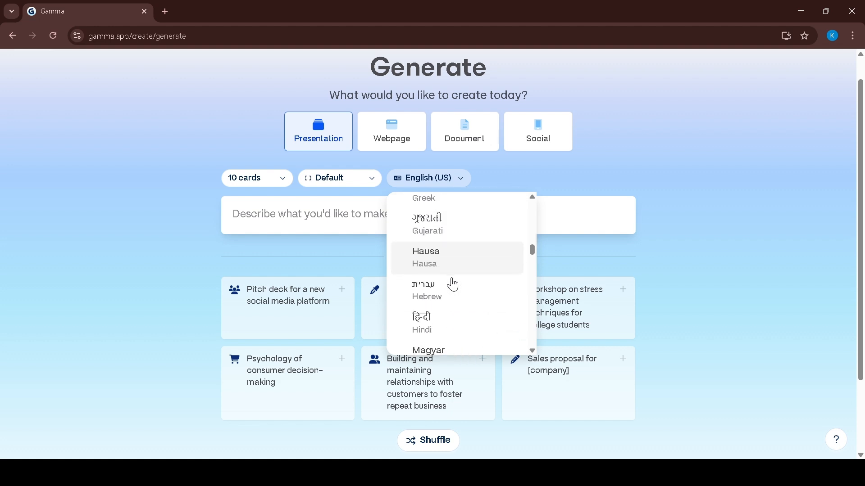
{"action": "scroll", "coordinate": [453, 284], "scroll_direction": "down", "scroll_amount": 3}
Enter "Ai in education" as the presentation prompt and generate the outline.
{"action": "left_click", "coordinate": [337, 208]}
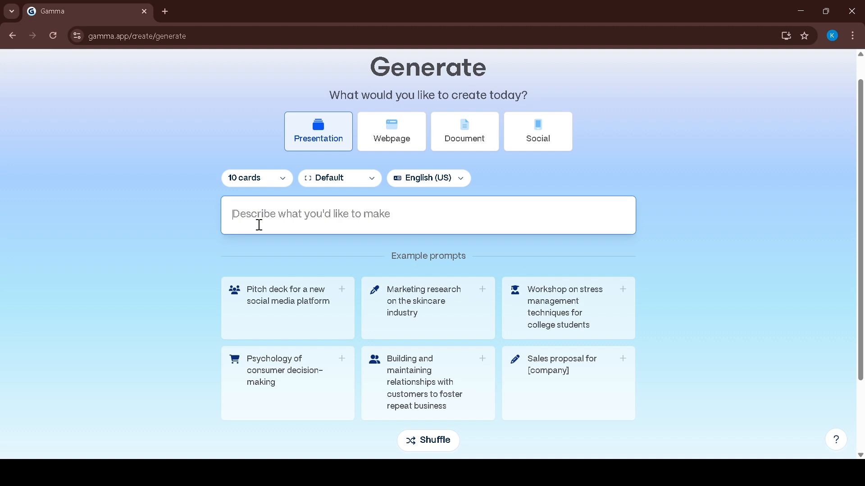
{"action": "type", "text": "Ai"}
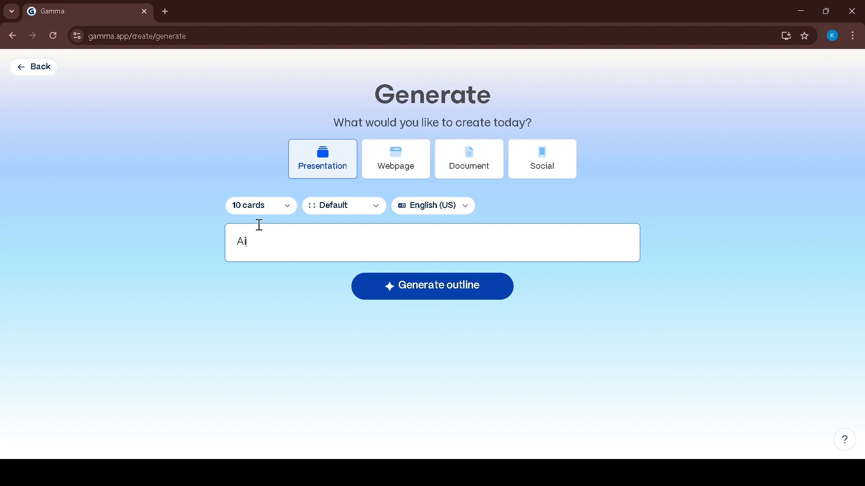
{"action": "type", "text": " in education"}
{"action": "left_click", "coordinate": [424, 289]}
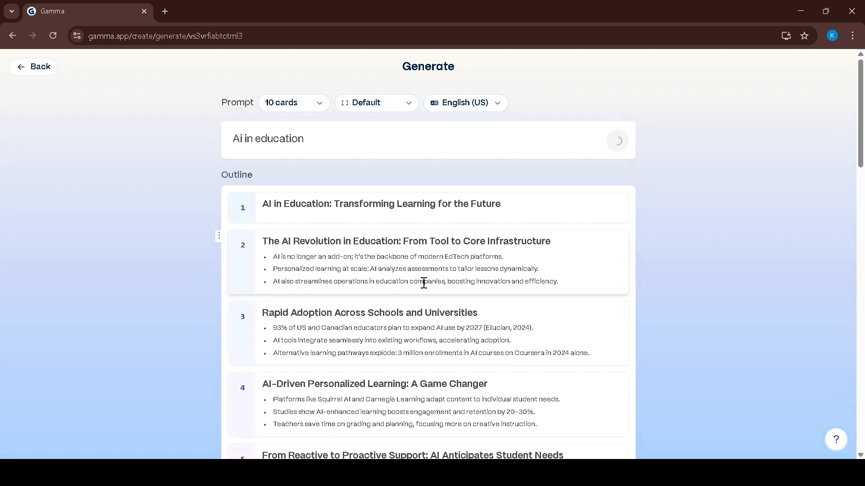
Review the titles and bullet points of the generated outline cards.
{"action": "scroll", "coordinate": [387, 275], "scroll_direction": "down", "scroll_amount": 10}
{"action": "scroll", "coordinate": [386, 275], "scroll_direction": "down", "scroll_amount": 5}
{"action": "scroll", "coordinate": [387, 275], "scroll_direction": "up", "scroll_amount": 20}
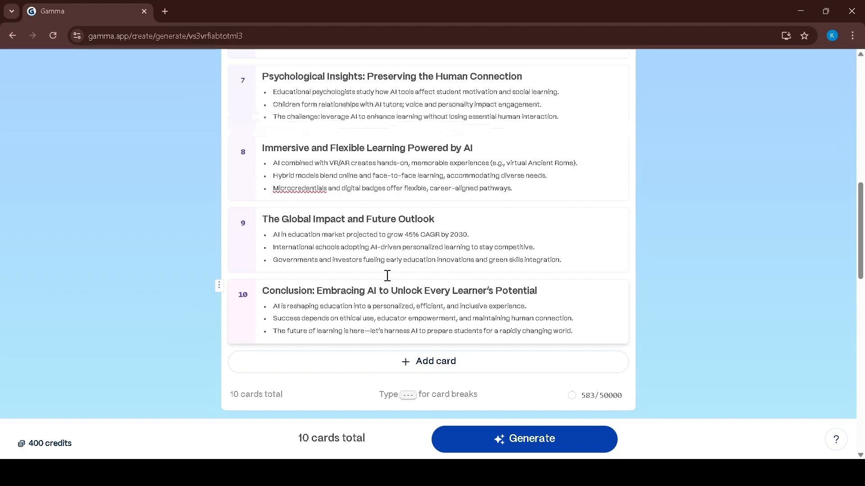
{"action": "scroll", "coordinate": [293, 111], "scroll_direction": "down", "scroll_amount": 1}
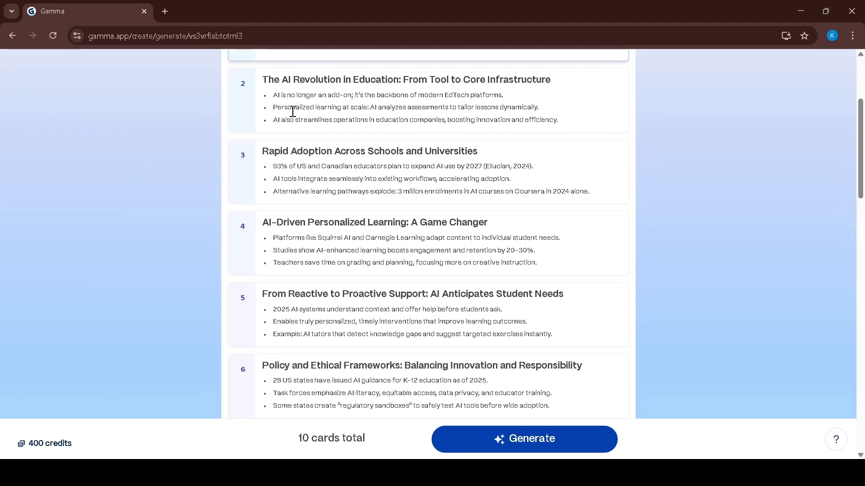
{"action": "scroll", "coordinate": [293, 112], "scroll_direction": "down", "scroll_amount": 10}
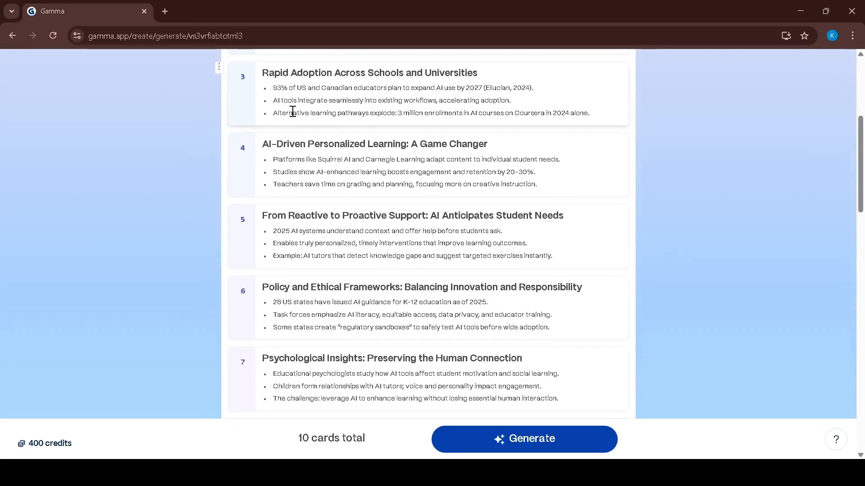
{"action": "scroll", "coordinate": [293, 112], "scroll_direction": "up", "scroll_amount": 15}
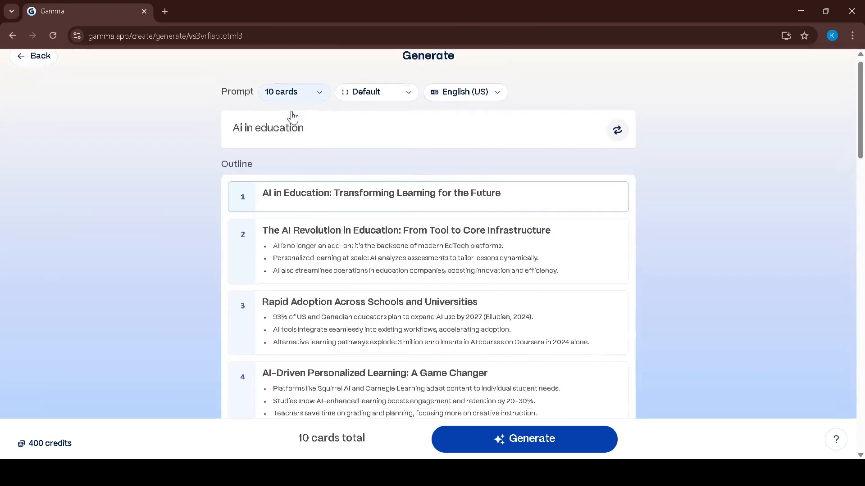
{"action": "scroll", "coordinate": [290, 116], "scroll_direction": "down", "scroll_amount": 1}
{"action": "scroll", "coordinate": [278, 165], "scroll_direction": "down", "scroll_amount": 1}
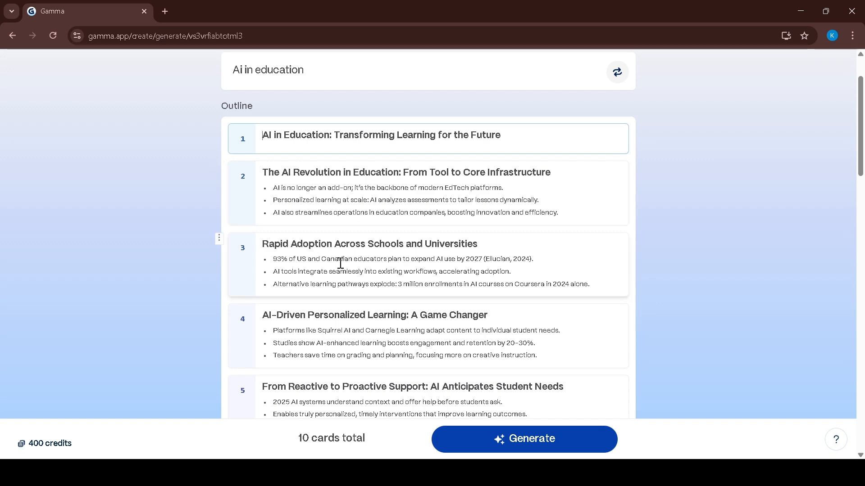
Delete and retype the last letter of outline card 7's title, "Psychological Insights: Preserving the Human Connection".
{"action": "scroll", "coordinate": [376, 270], "scroll_direction": "down", "scroll_amount": 7}
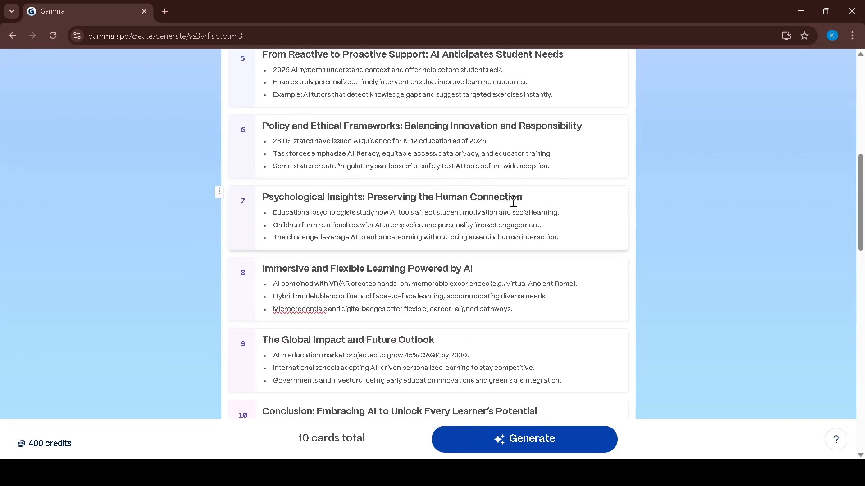
{"action": "left_click", "coordinate": [525, 195]}
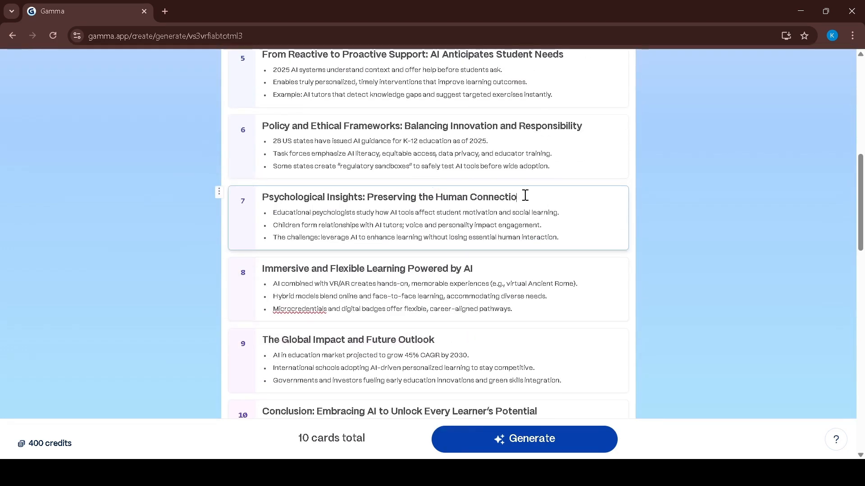
{"action": "type", "text": "n"}
Select the Moss & Mist theme for the presentation's visuals.
{"action": "scroll", "coordinate": [525, 195], "scroll_direction": "down", "scroll_amount": 5}
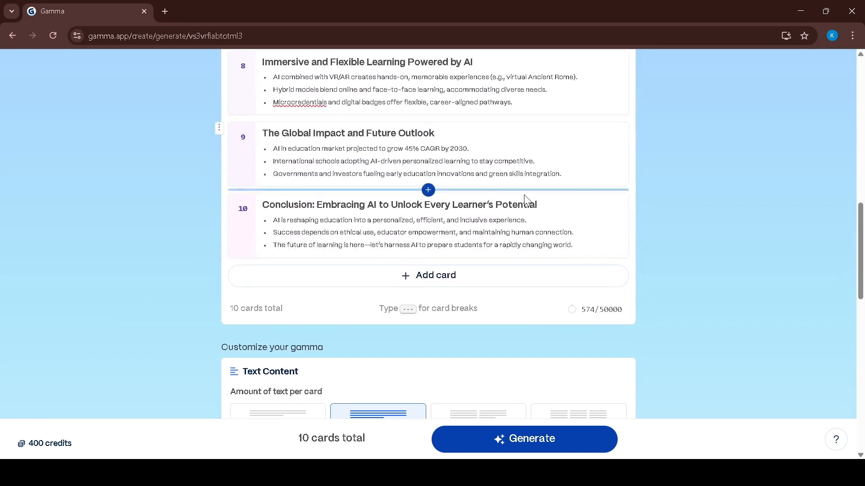
{"action": "scroll", "coordinate": [452, 215], "scroll_direction": "down", "scroll_amount": 4}
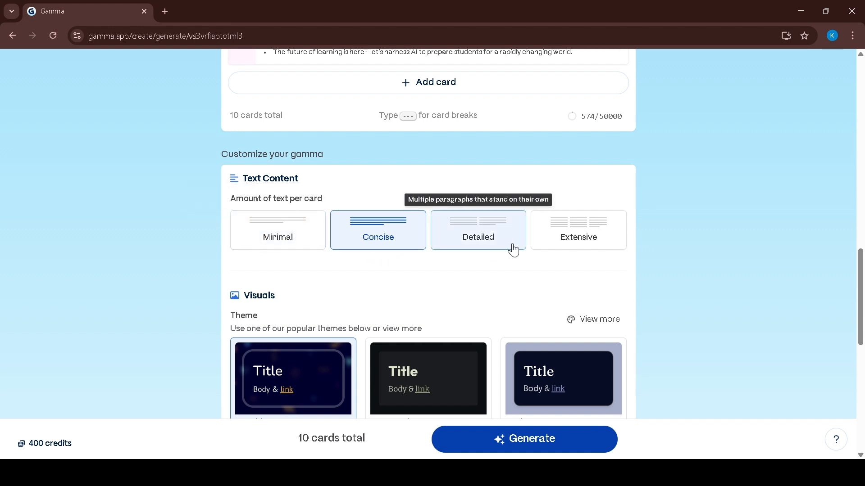
{"action": "scroll", "coordinate": [579, 245], "scroll_direction": "down", "scroll_amount": 1}
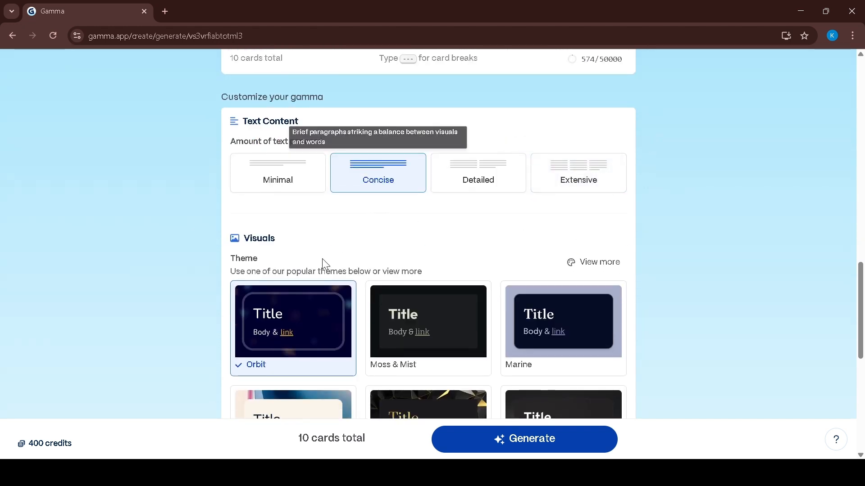
{"action": "scroll", "coordinate": [322, 261], "scroll_direction": "down", "scroll_amount": 1}
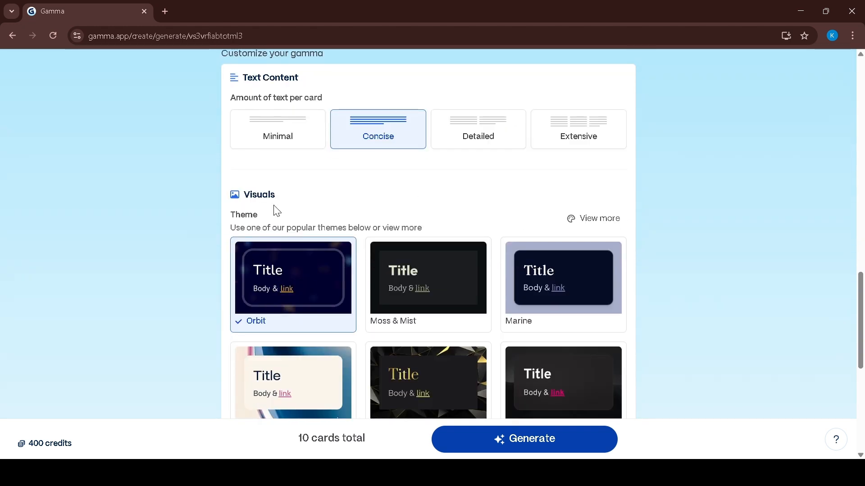
{"action": "scroll", "coordinate": [276, 210], "scroll_direction": "down", "scroll_amount": 1}
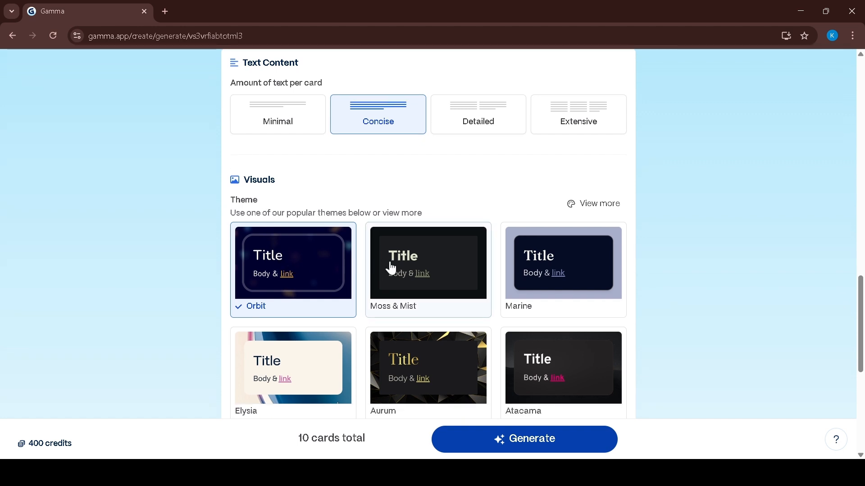
{"action": "left_click", "coordinate": [414, 270]}
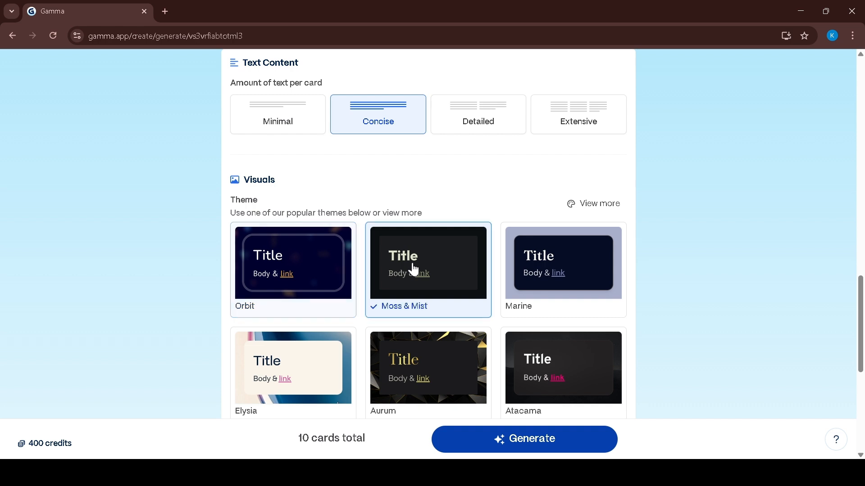
Choose AI images as the presentation's image source.
{"action": "scroll", "coordinate": [415, 271], "scroll_direction": "down", "scroll_amount": 1}
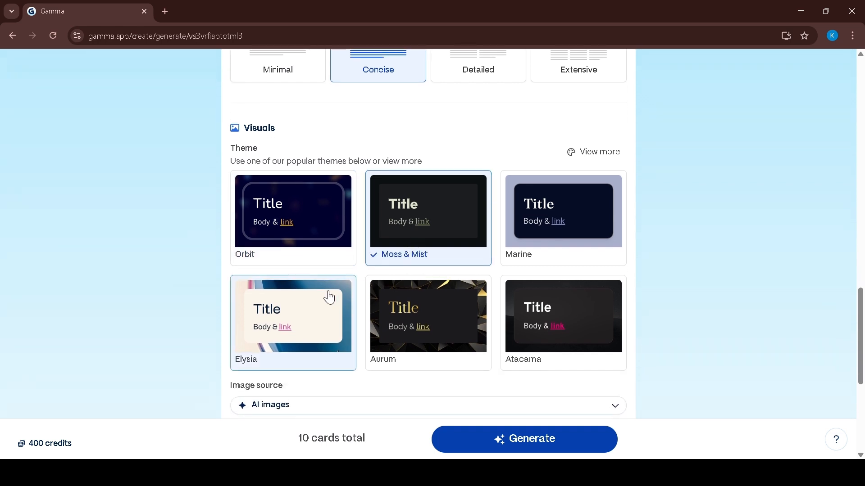
{"action": "scroll", "coordinate": [330, 297], "scroll_direction": "down", "scroll_amount": 1}
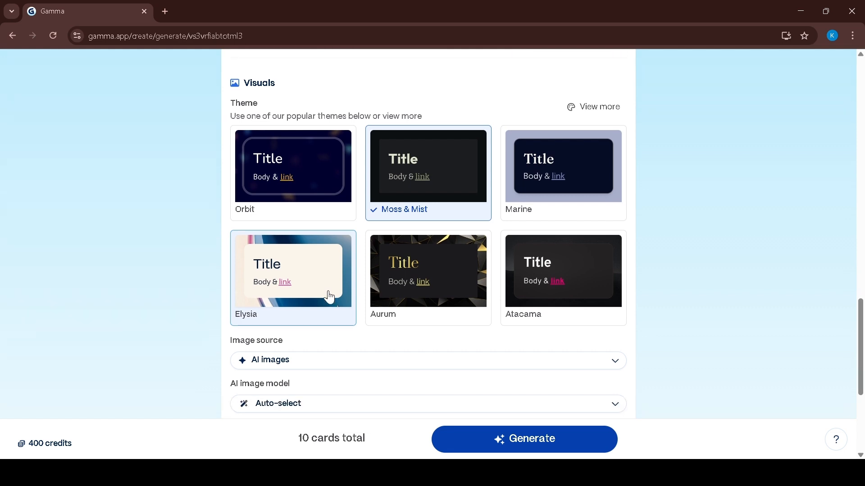
{"action": "scroll", "coordinate": [276, 321], "scroll_direction": "down", "scroll_amount": 3}
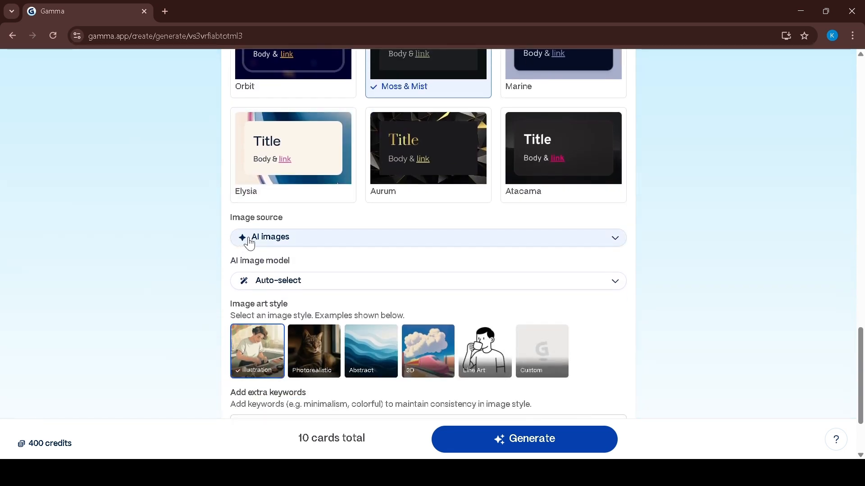
{"action": "left_click", "coordinate": [271, 243]}
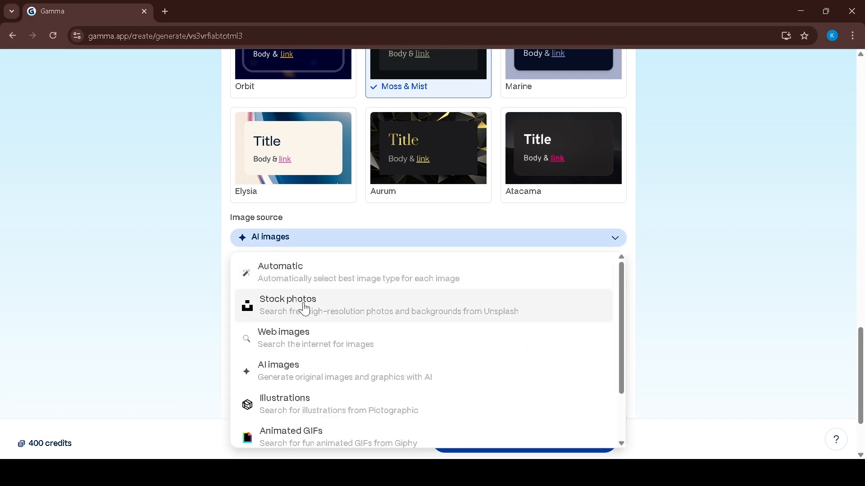
{"action": "left_click", "coordinate": [275, 382]}
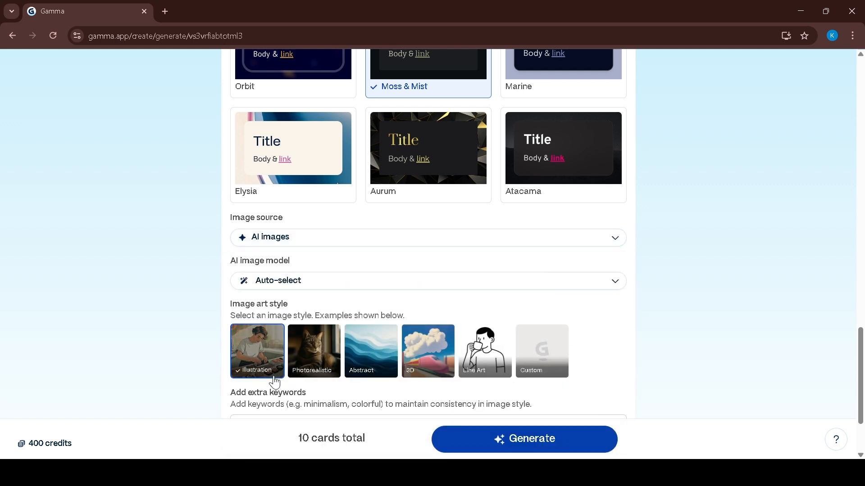
Examine the basic and advanced models offered for AI image generation.
{"action": "scroll", "coordinate": [275, 382], "scroll_direction": "down", "scroll_amount": 1}
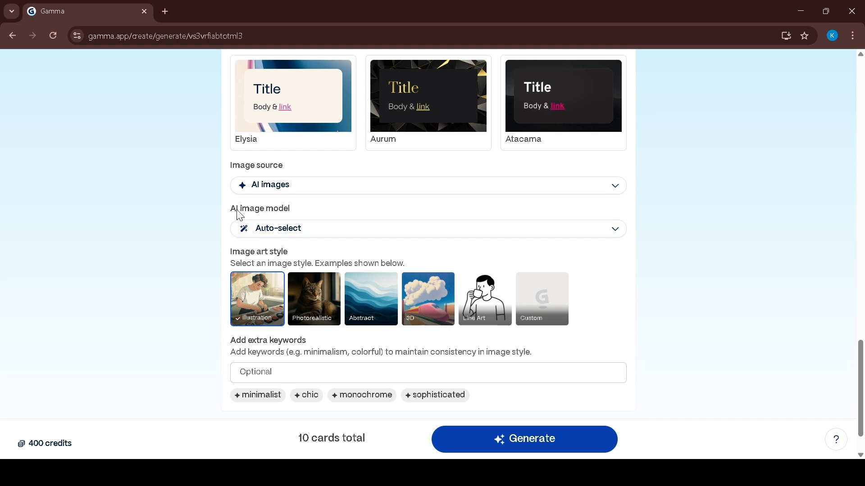
{"action": "left_click", "coordinate": [290, 233]}
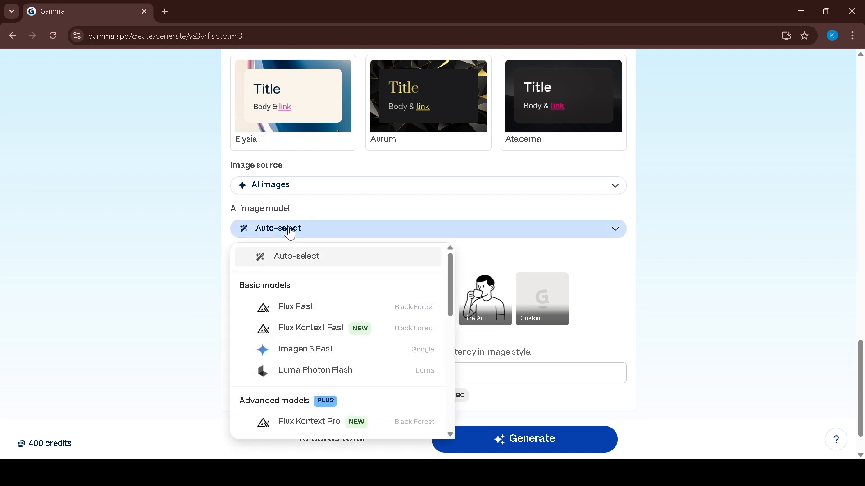
{"action": "scroll", "coordinate": [295, 290], "scroll_direction": "down", "scroll_amount": 2}
{"action": "scroll", "coordinate": [296, 292], "scroll_direction": "up", "scroll_amount": 3}
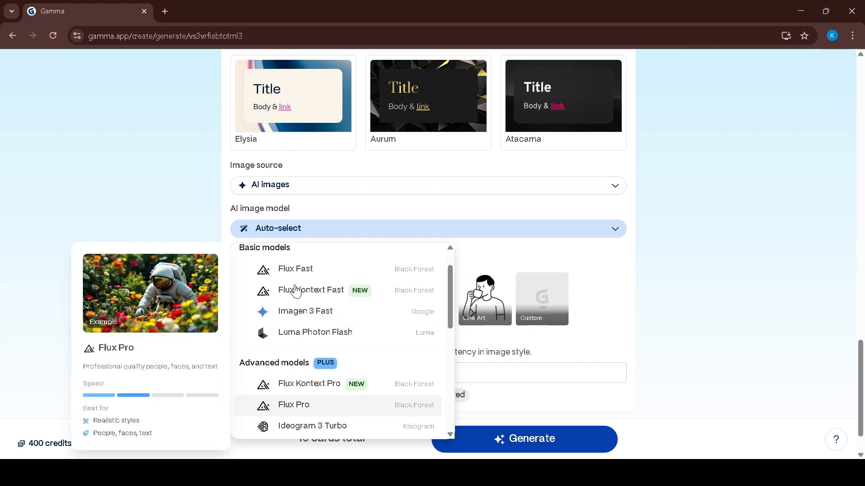
{"action": "left_click", "coordinate": [294, 232]}
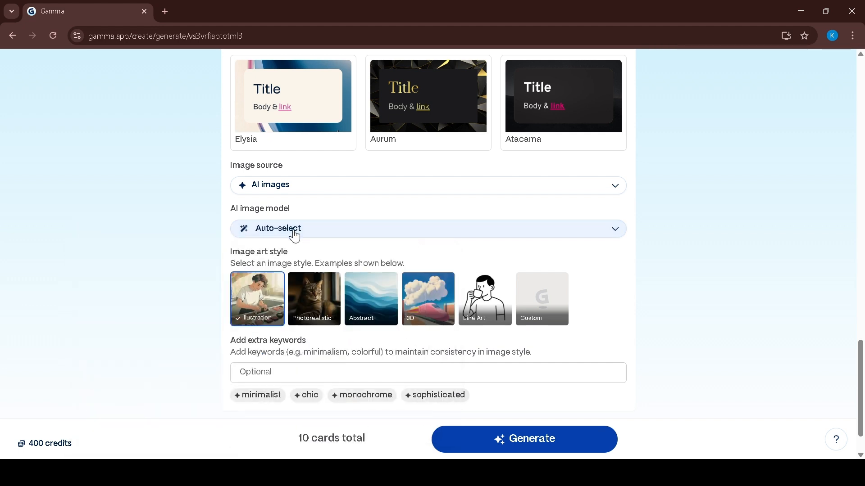
Generate the full presentation from the outline and the chosen customization settings.
{"action": "scroll", "coordinate": [294, 232], "scroll_direction": "down", "scroll_amount": 1}
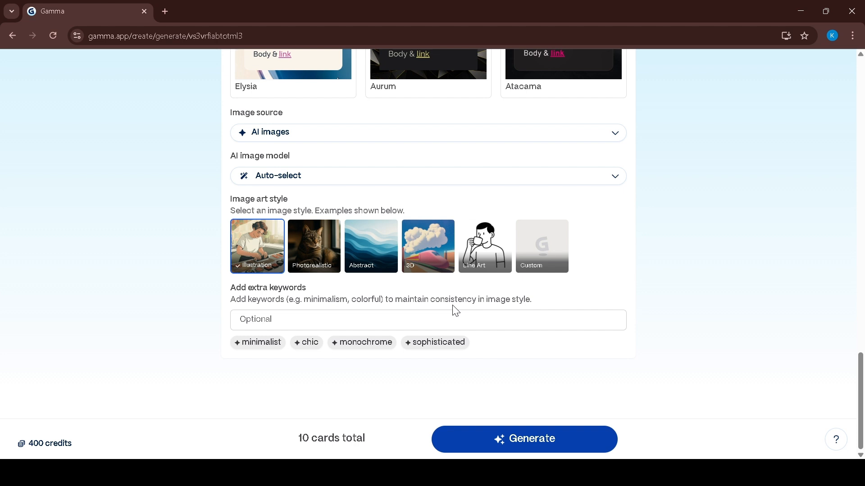
{"action": "left_click", "coordinate": [518, 445]}
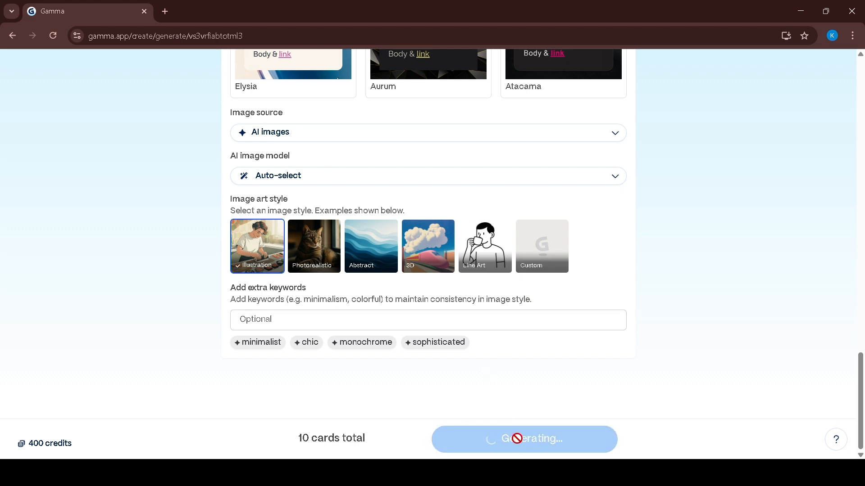